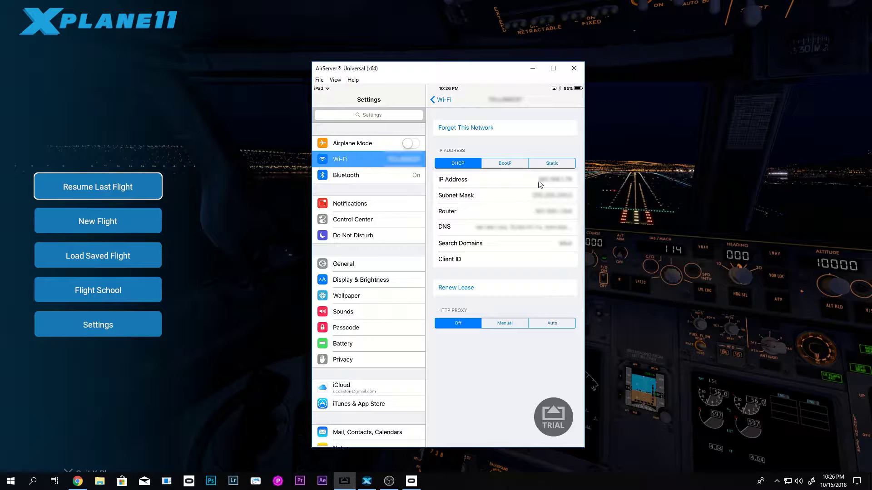
pyautogui.click(110, 326)
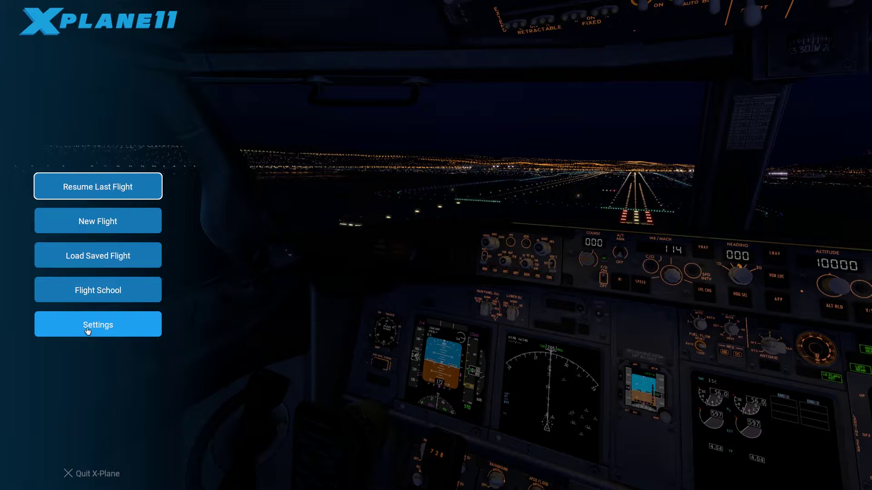
pyautogui.click(98, 325)
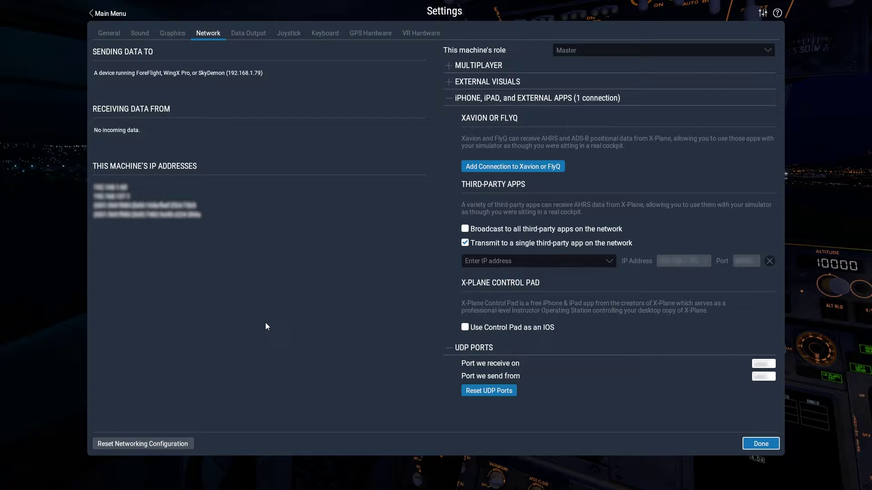
pyautogui.click(449, 99)
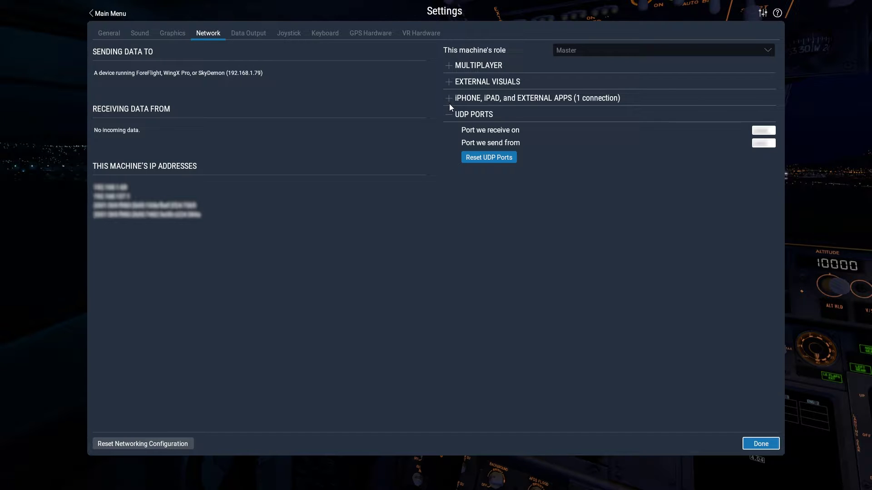
pyautogui.click(447, 103)
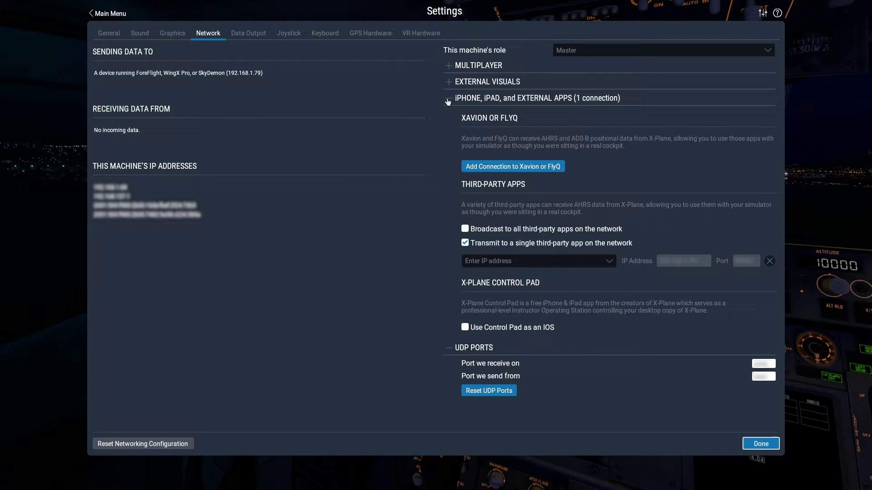
pyautogui.click(465, 243)
pyautogui.click(698, 264)
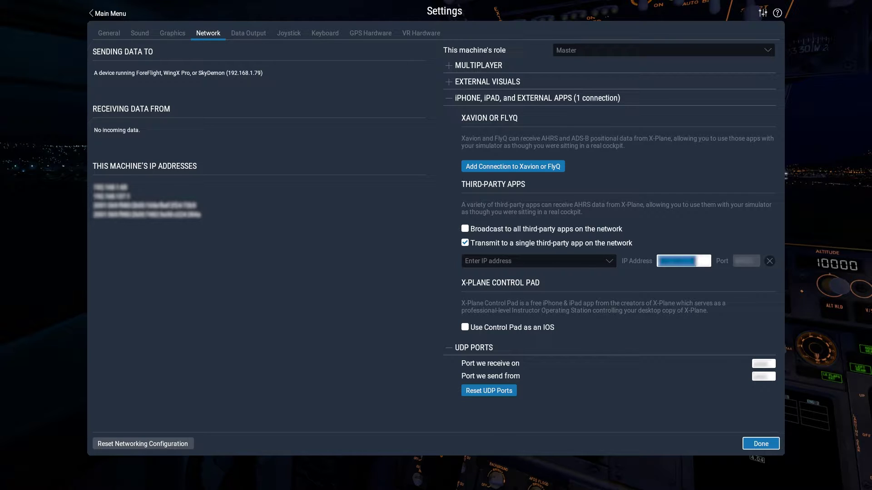
pyautogui.click(705, 247)
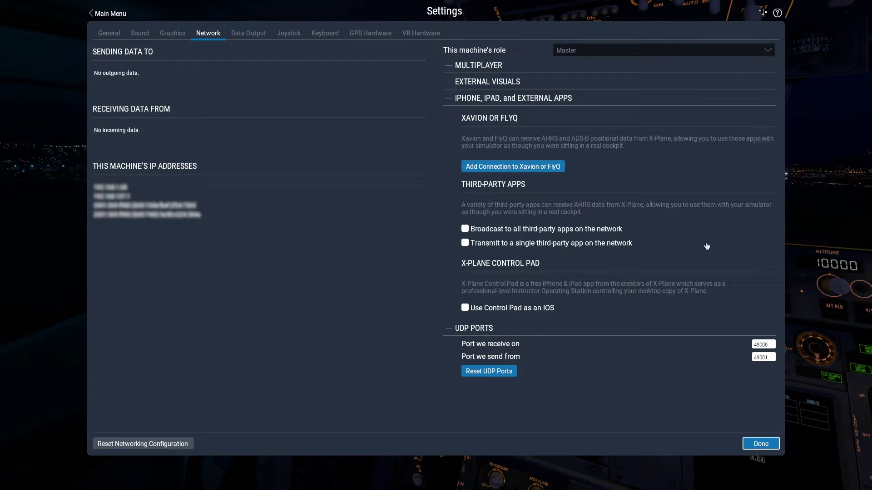
pyautogui.click(559, 248)
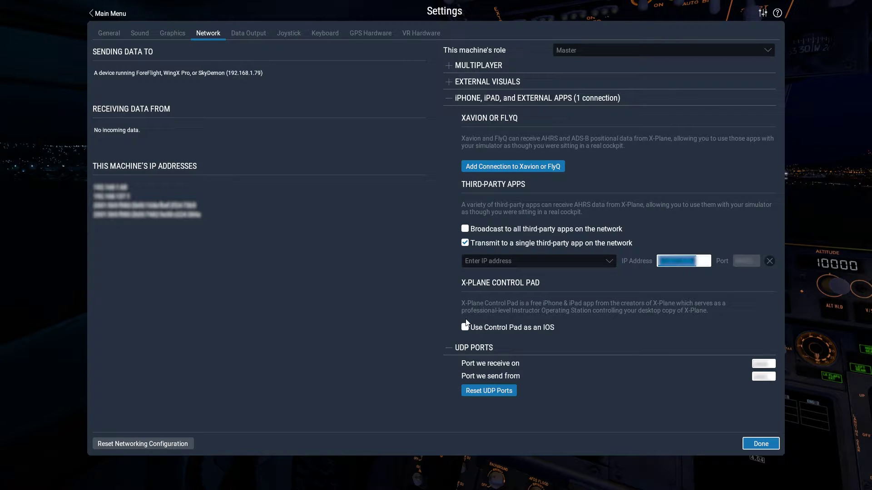
pyautogui.click(761, 444)
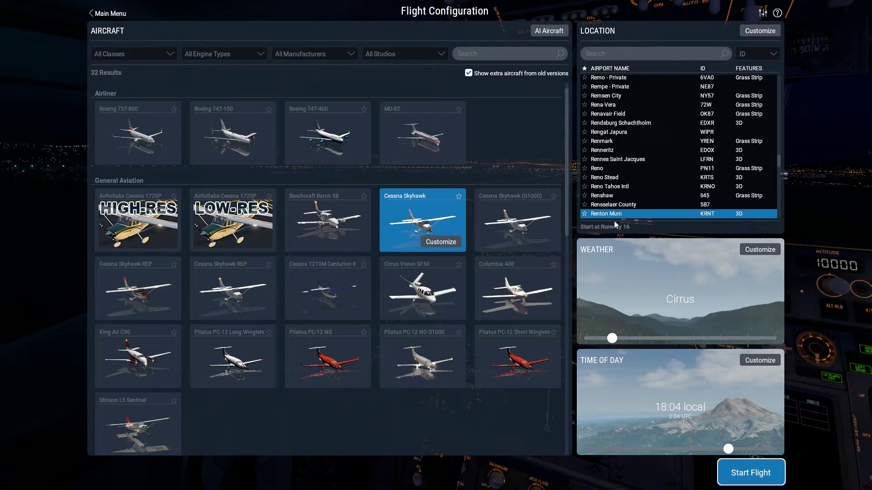
# - Launch the Cessna Skyhawk flight at Renton Muni from Flight Configuration
pyautogui.click(751, 473)
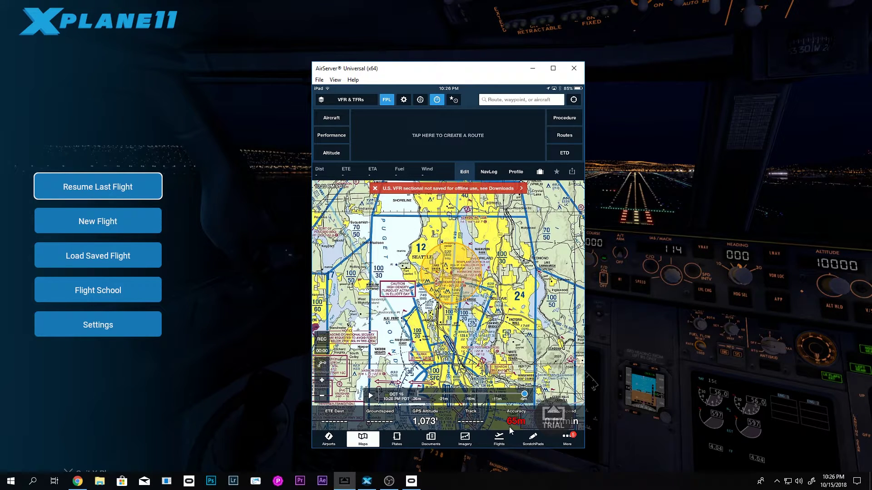
# - Confirm X-Plane appears under ForeFlight's Devices, then centre the sectional map on the aircraft
pyautogui.click(566, 439)
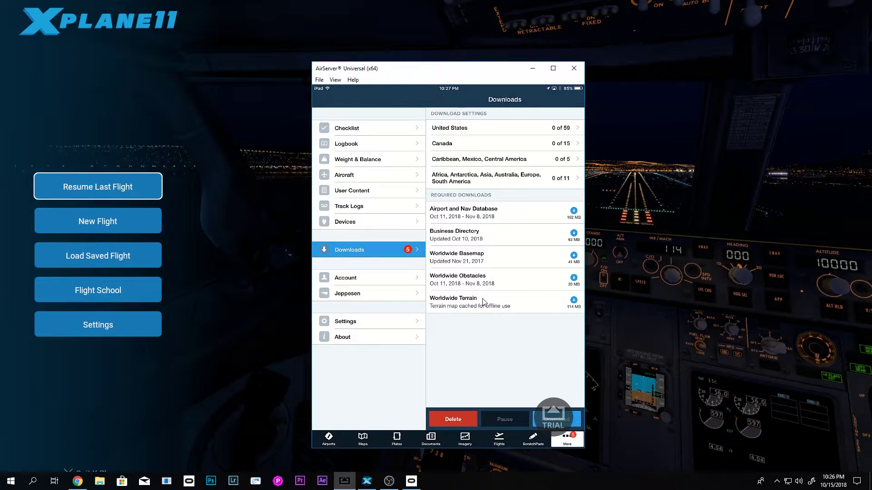
pyautogui.click(353, 224)
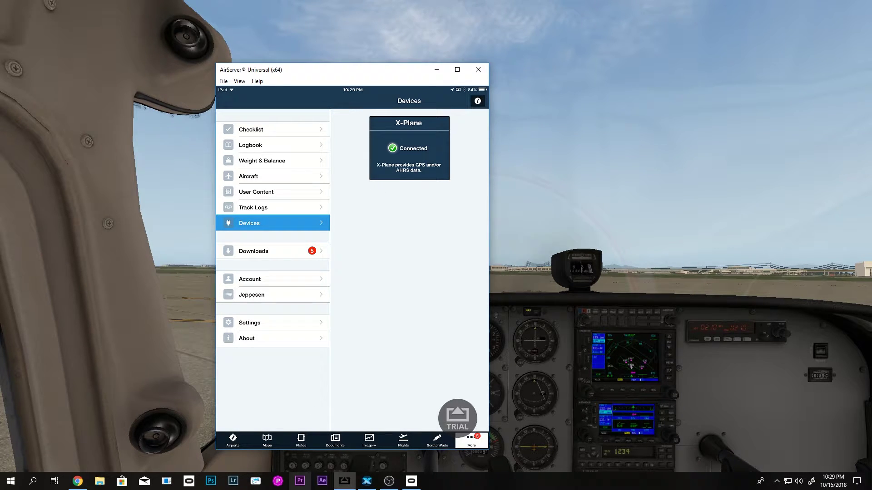
pyautogui.click(268, 440)
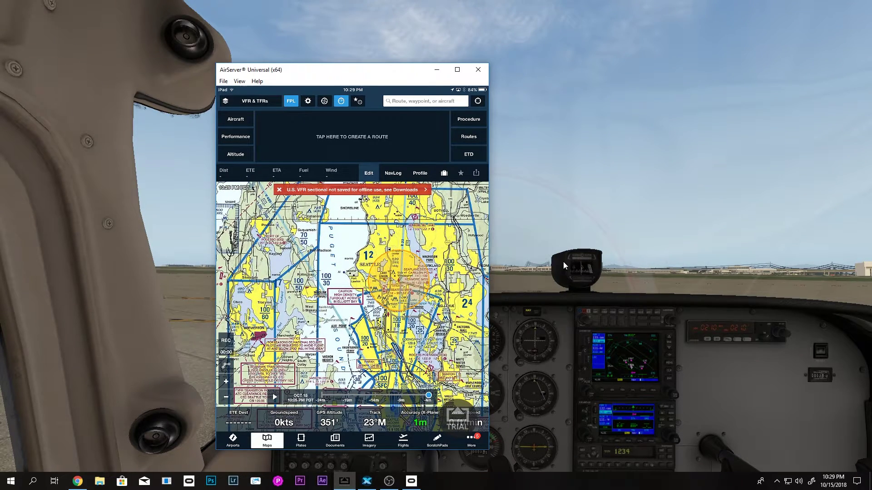
pyautogui.click(482, 103)
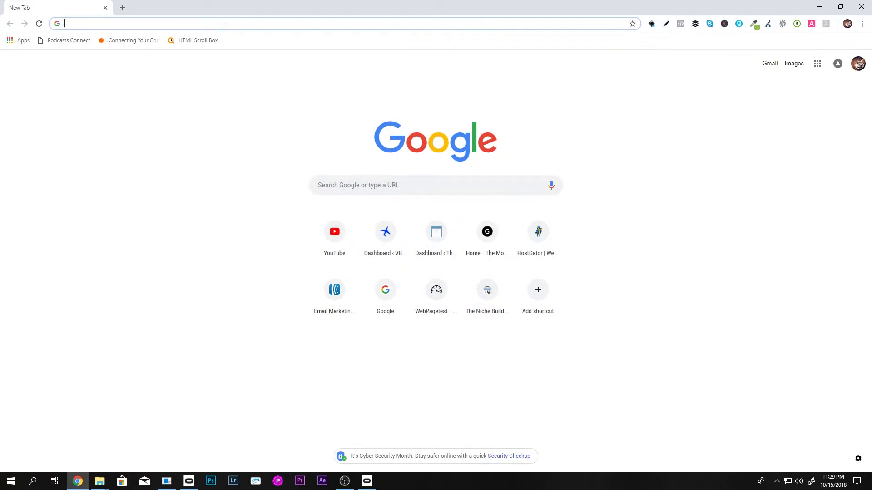
# - Search the web for 'airserver' and open the official AirServer website
pyautogui.write('air')
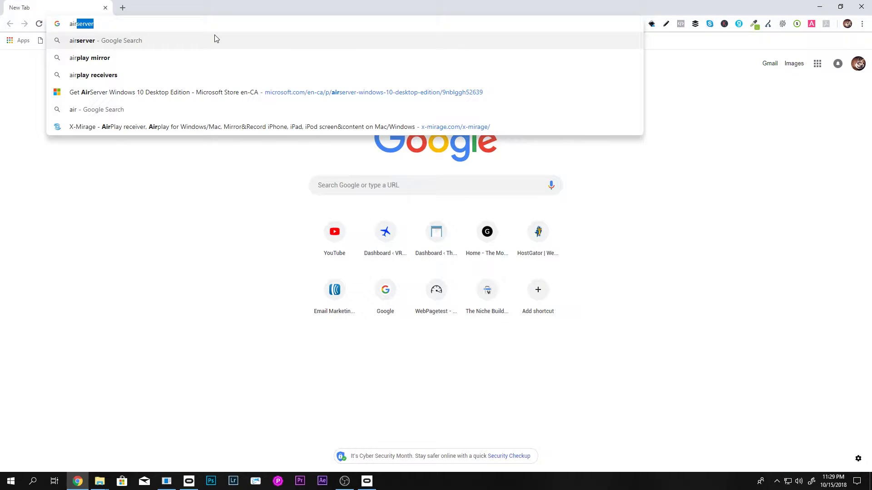
pyautogui.press('Return')
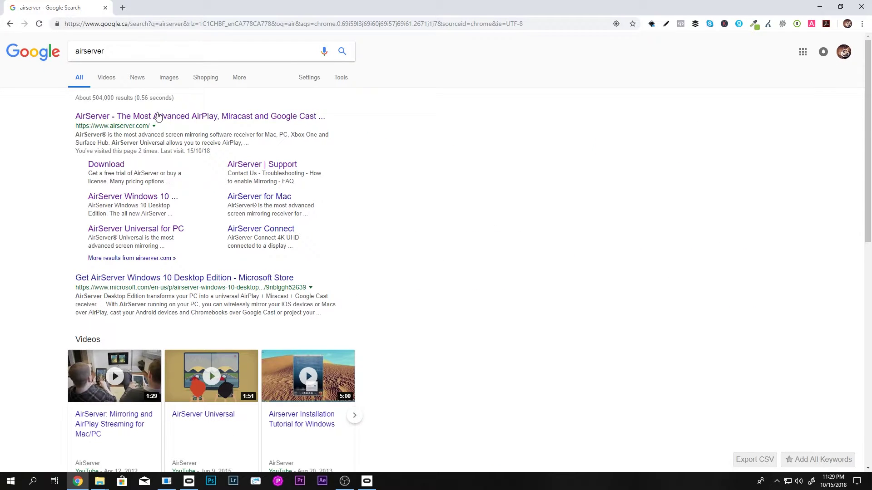
pyautogui.click(156, 117)
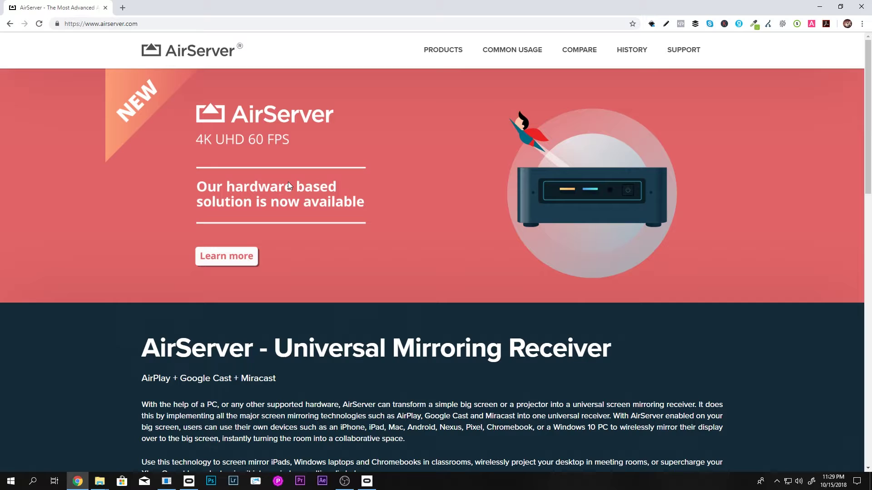
# - Go to the Windows 10 Desktop Edition product page and open its licence purchase page
pyautogui.moveTo(444, 52)
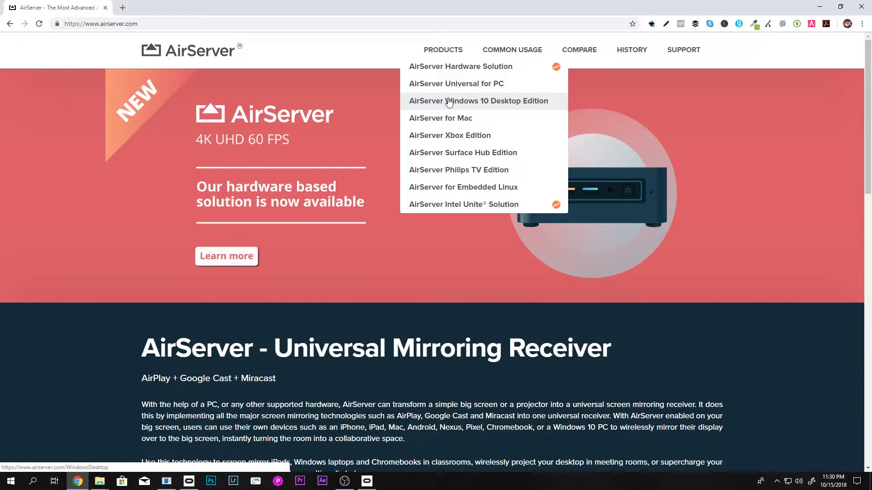
pyautogui.click(448, 102)
pyautogui.scroll(-12, 434, 144)
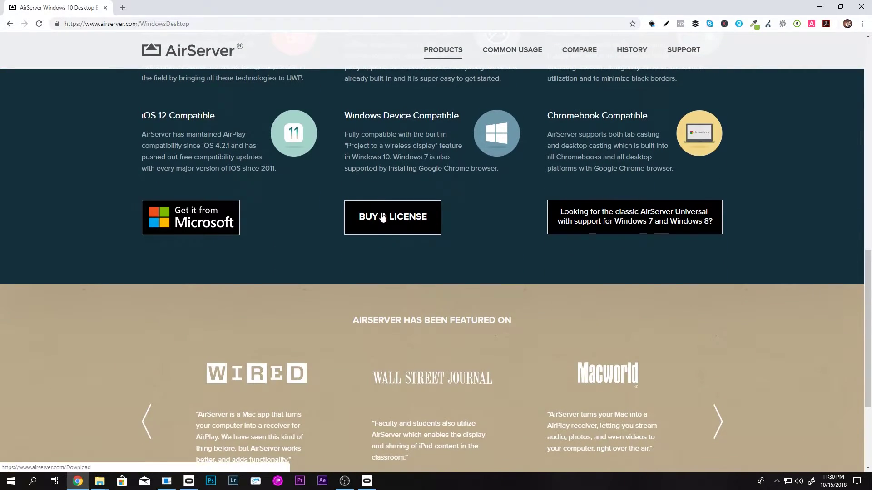
pyautogui.click(384, 219)
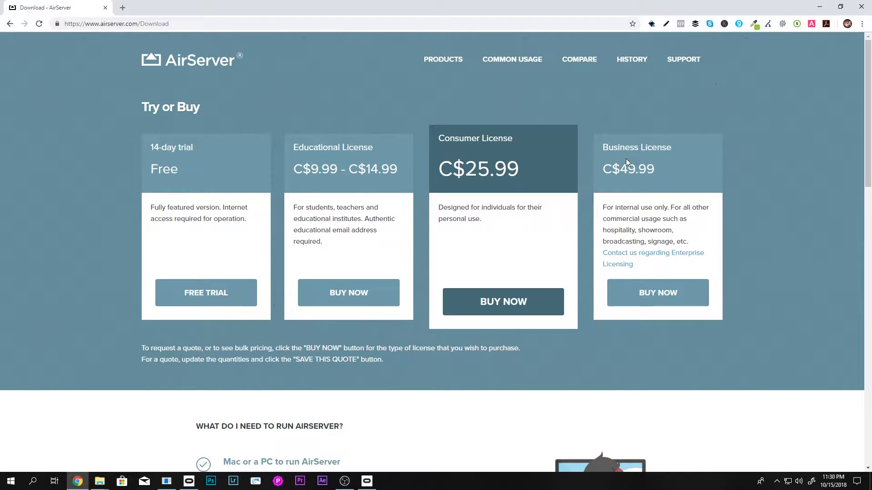
# - Choose the free 14-day trial and download the 64-bit Windows AirServer 5.5.4 installer
pyautogui.click(196, 293)
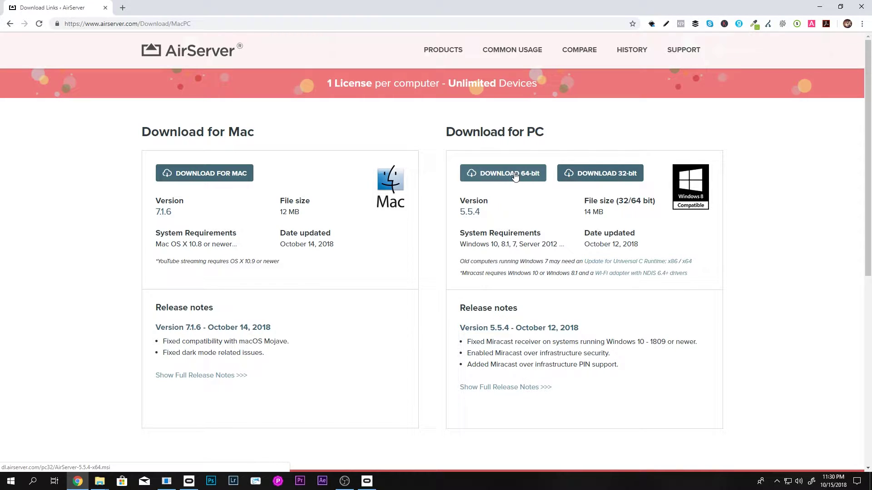
pyautogui.click(515, 176)
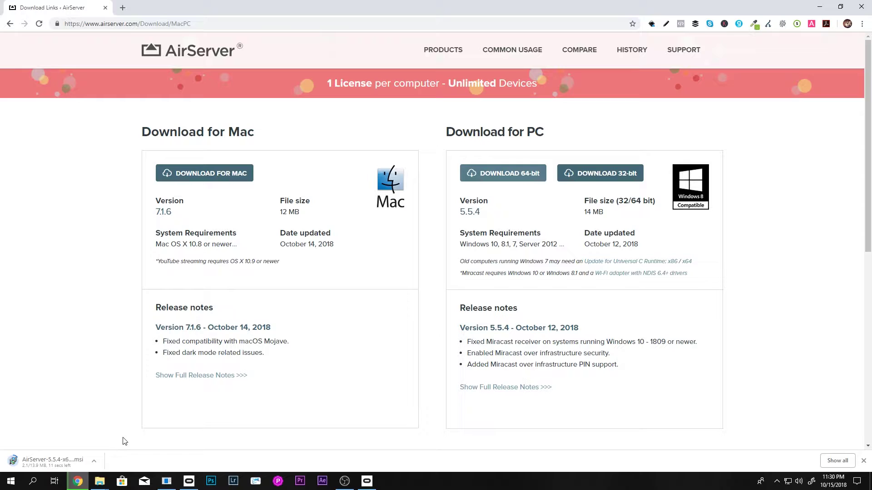
pyautogui.click(94, 463)
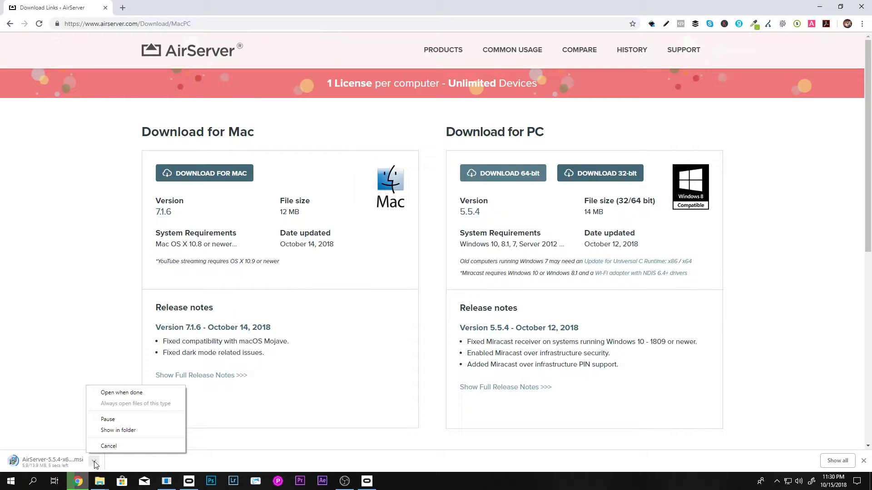
pyautogui.click(94, 462)
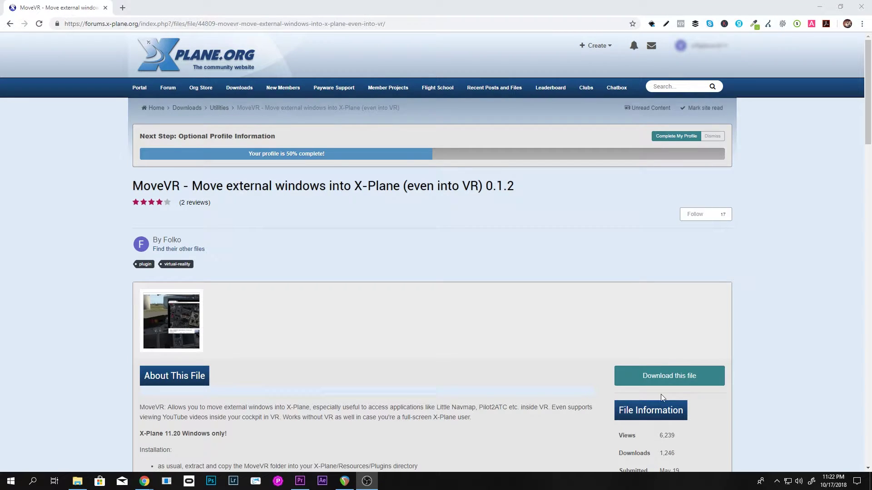
# - Download the MoveVR 0.1.2 zip, then switch to the X-Plane 11 plugins folder
pyautogui.click(667, 377)
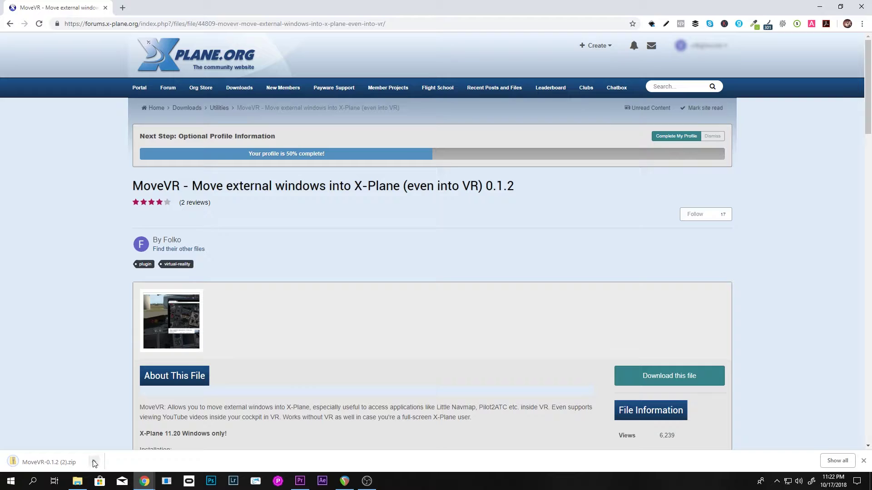
pyautogui.click(368, 481)
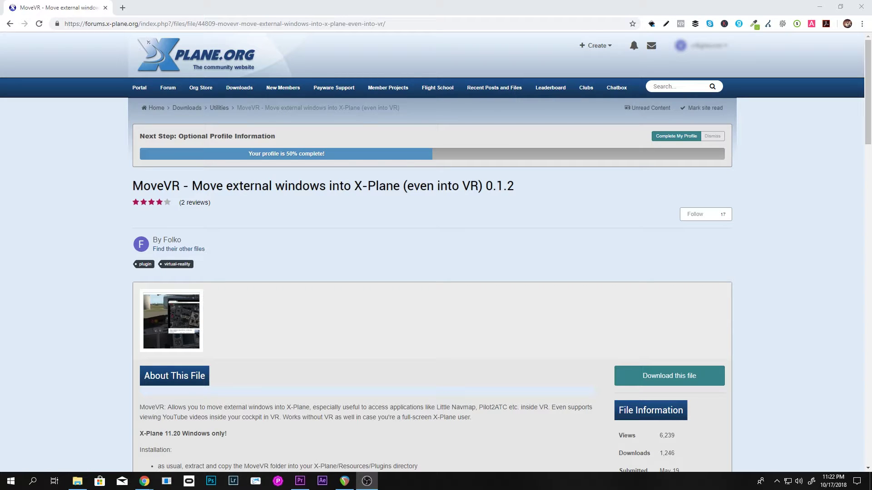
pyautogui.hotkey('alt', 'Tab')
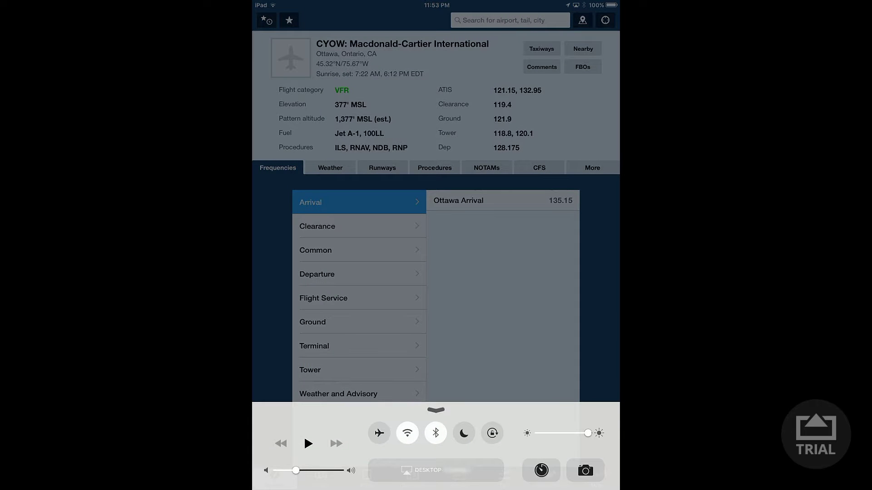
# - Mirror the iPad to the desktop, then zoom ForeFlight's sectional out over Seattle and Puget Sound
pyautogui.click(436, 470)
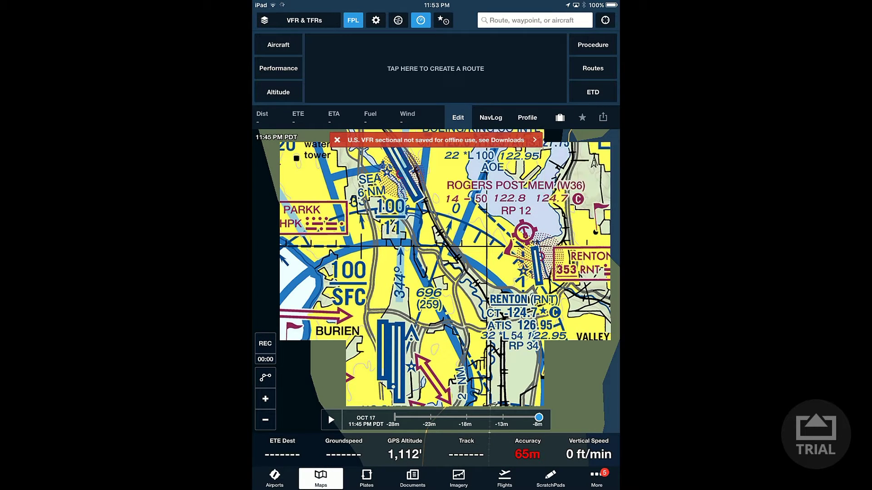
pyautogui.scroll(-3, 435, 298)
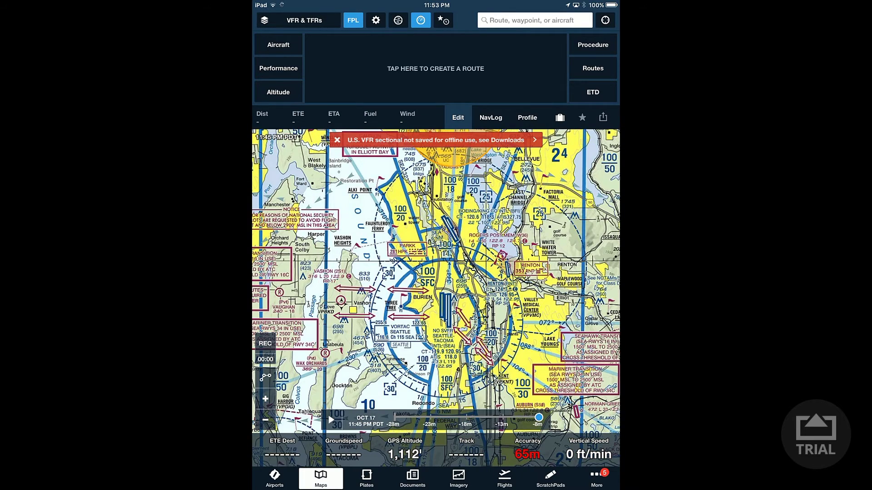
pyautogui.scroll(-3, 436, 299)
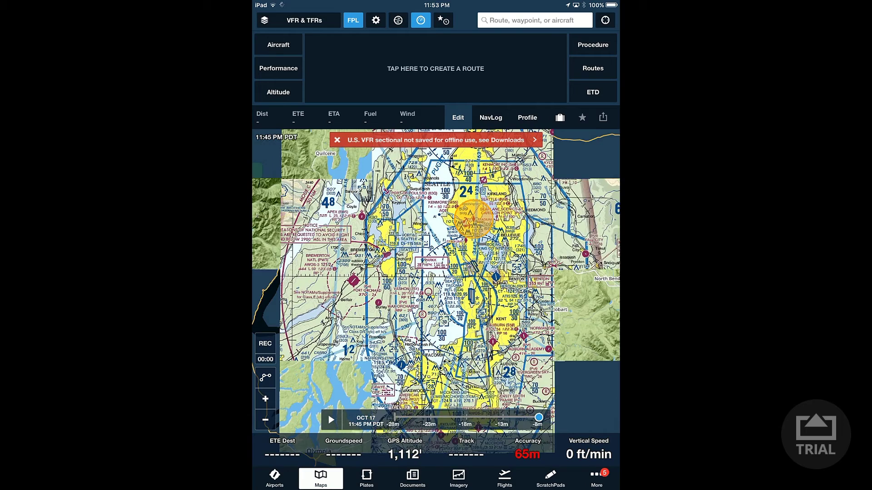
pyautogui.scroll(-3, 436, 299)
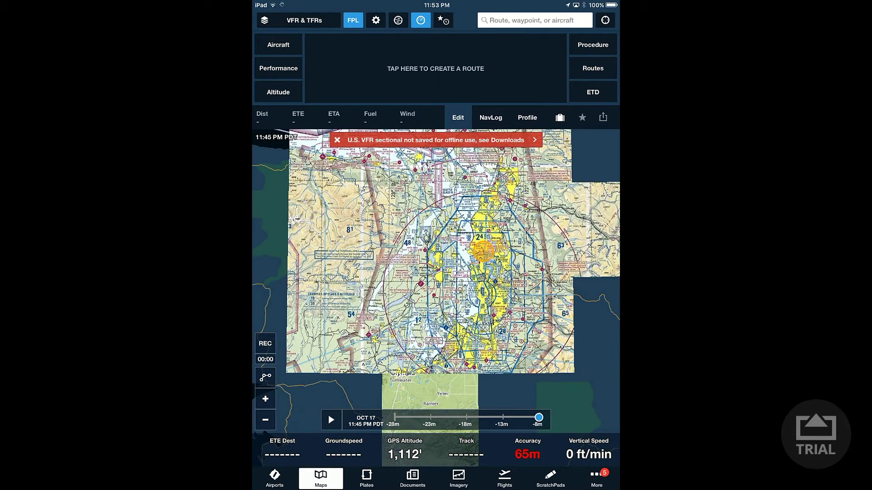
pyautogui.moveTo(482, 273); pyautogui.dragTo(428, 239)
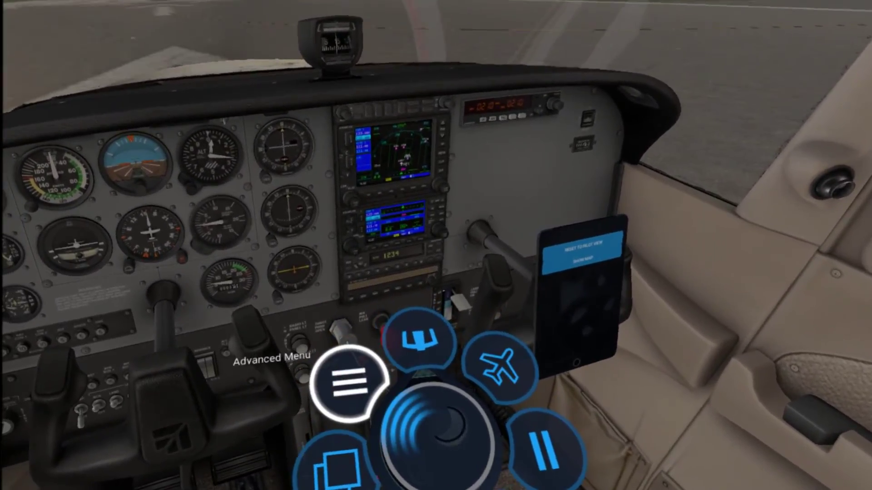
# - Open Plugins > MoveVR > Manage Windows from the VR menu
pyautogui.click(329, 379)
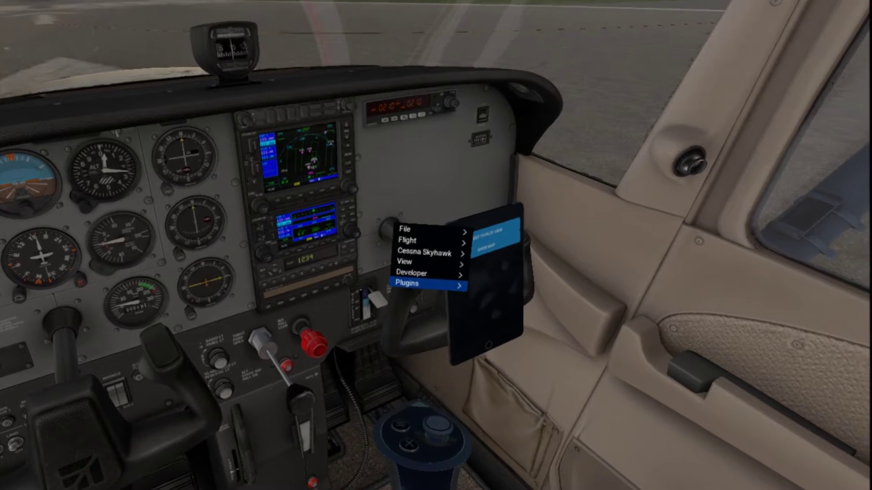
pyautogui.click(408, 282)
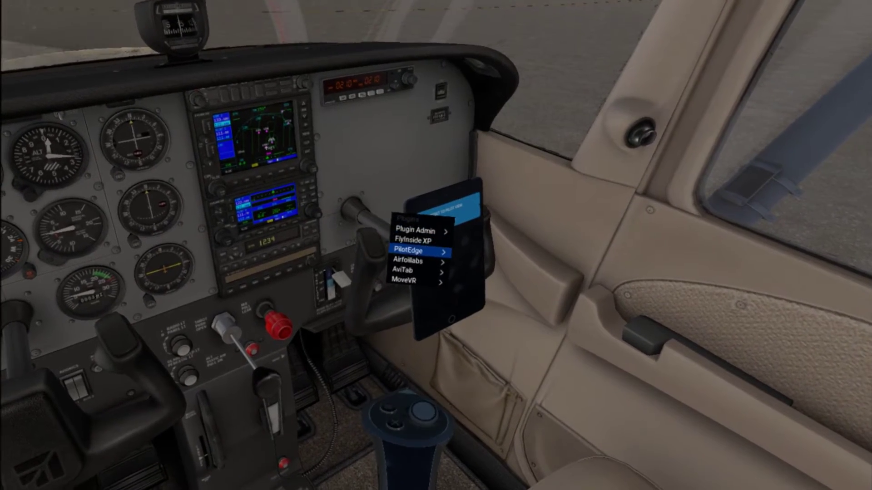
pyautogui.click(409, 278)
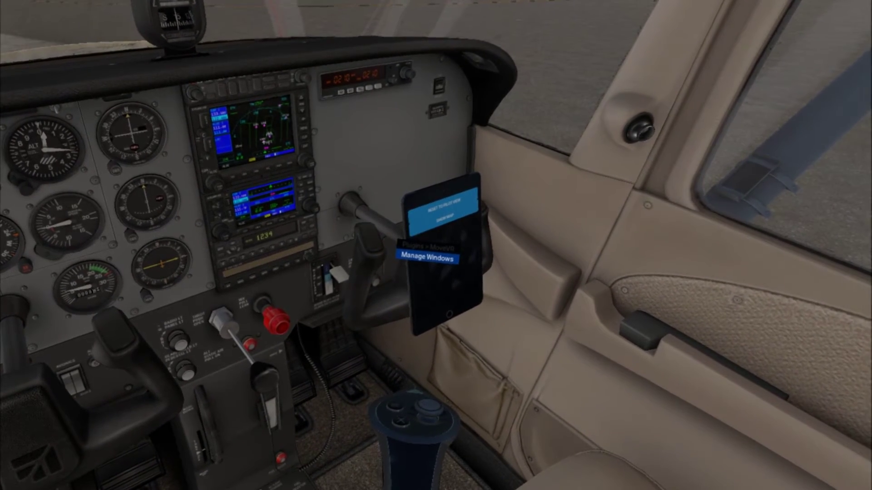
pyautogui.click(427, 257)
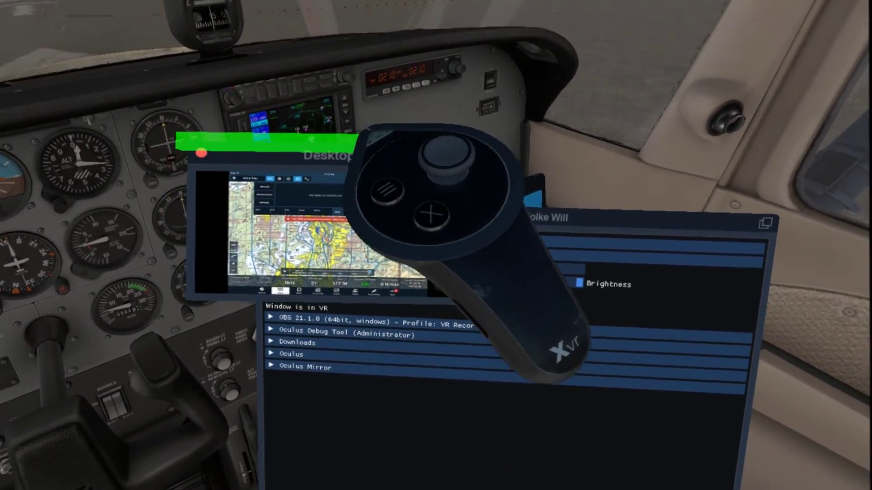
# - Bring the Desktop window into VR and place it enlarged in front of the panel
pyautogui.moveTo(268, 143); pyautogui.dragTo(567, 177)
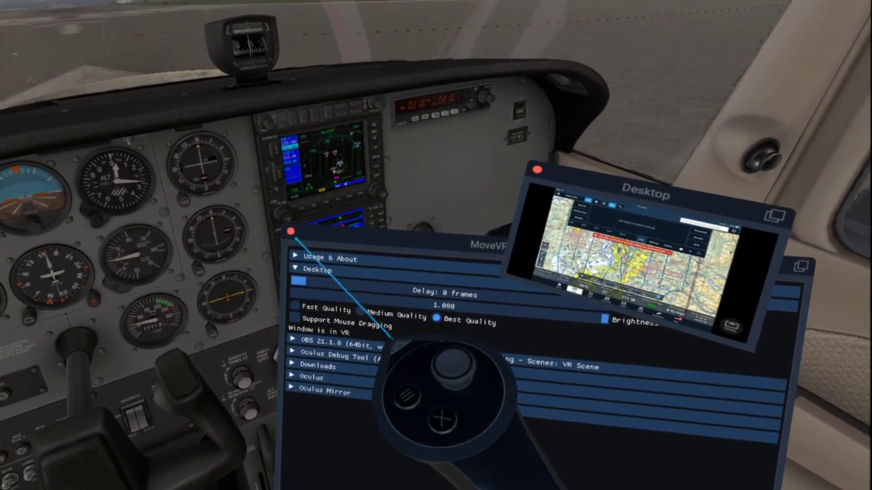
pyautogui.click(294, 230)
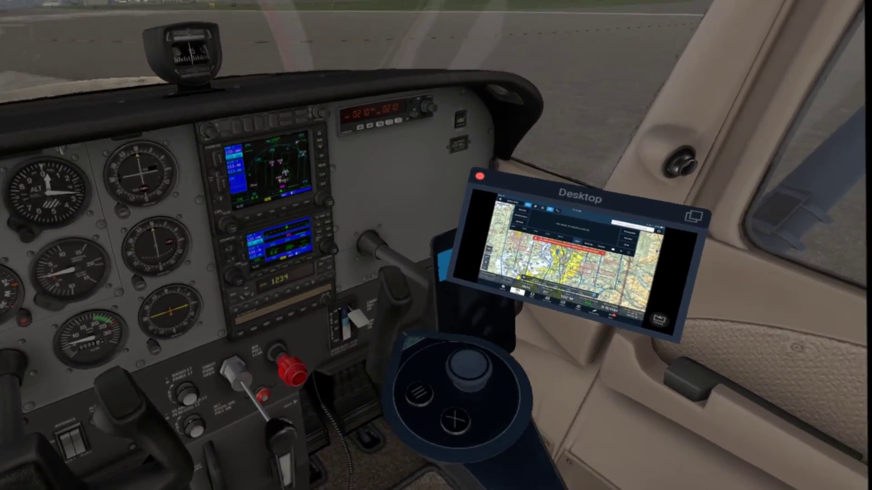
pyautogui.moveTo(584, 243); pyautogui.dragTo(384, 281)
pyautogui.moveTo(492, 240); pyautogui.dragTo(709, 359)
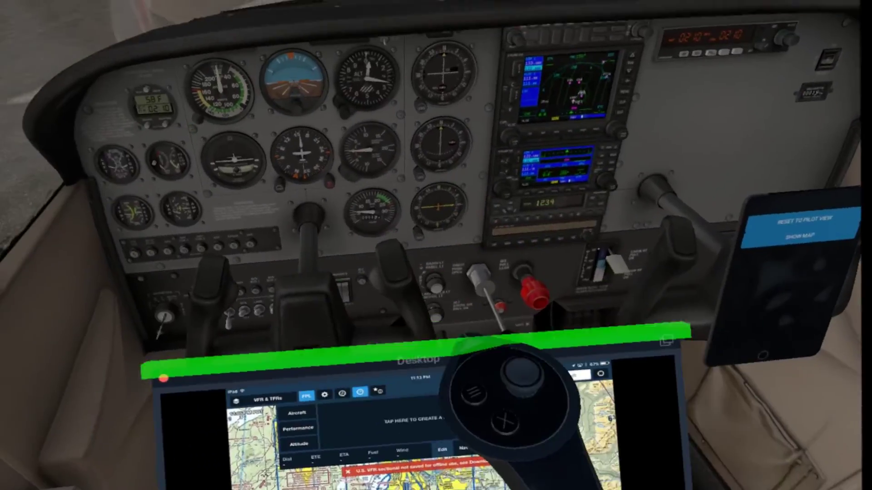